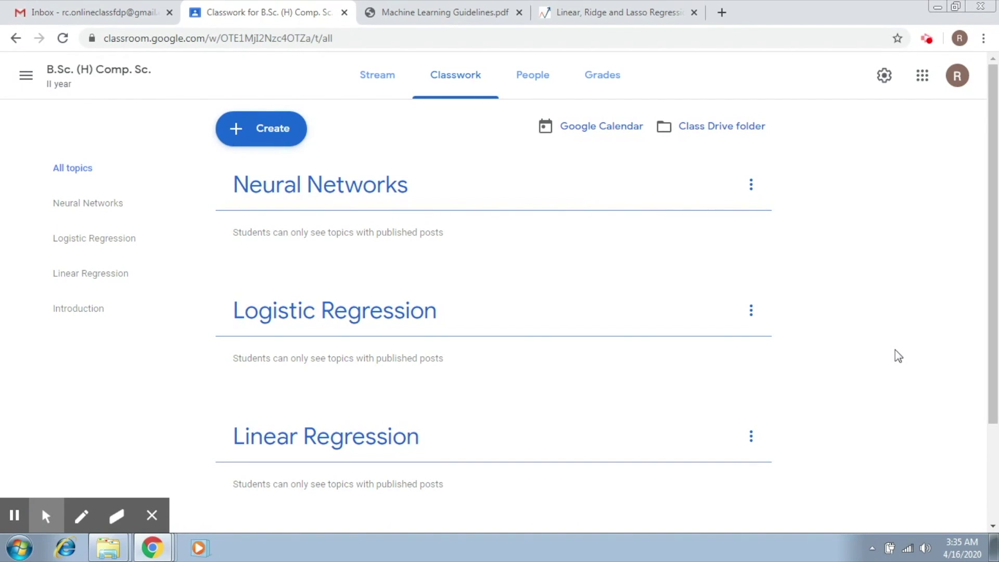
Look over the class's People and Stream pages, then return to the Classwork topics list.
left_click(526, 76)
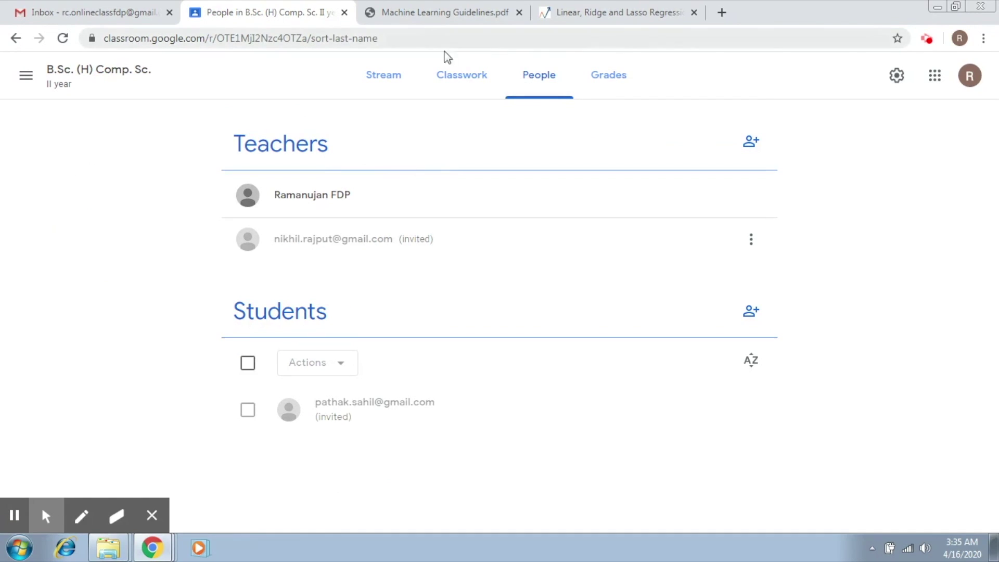
left_click(389, 85)
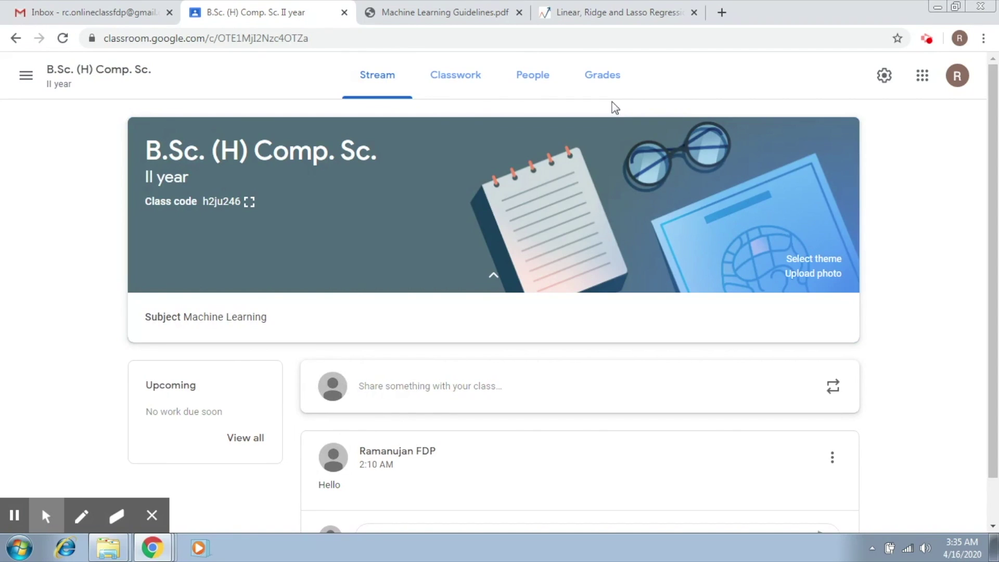
left_click(477, 97)
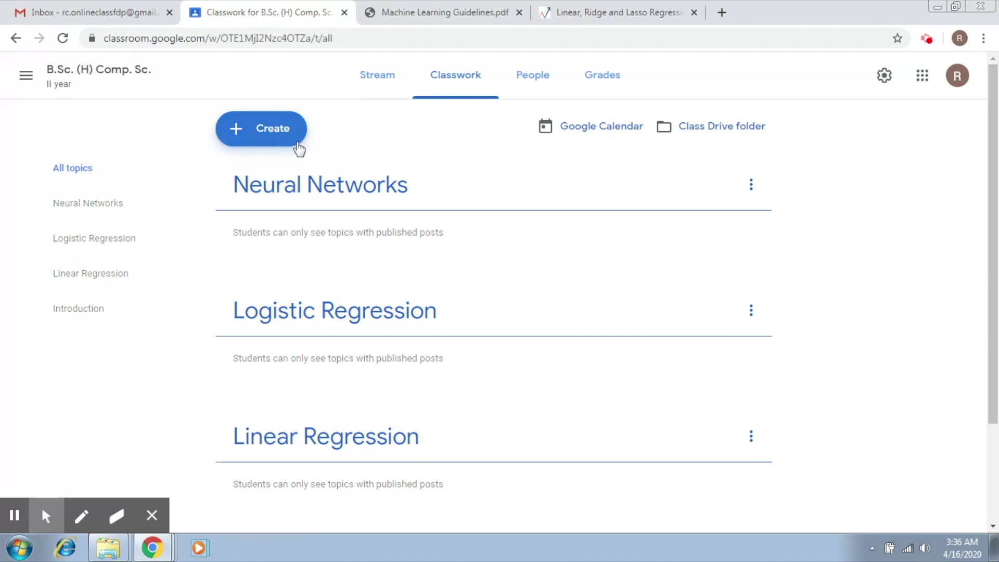
Add a topic named 'Regularization' to the class's Classwork.
left_click(272, 129)
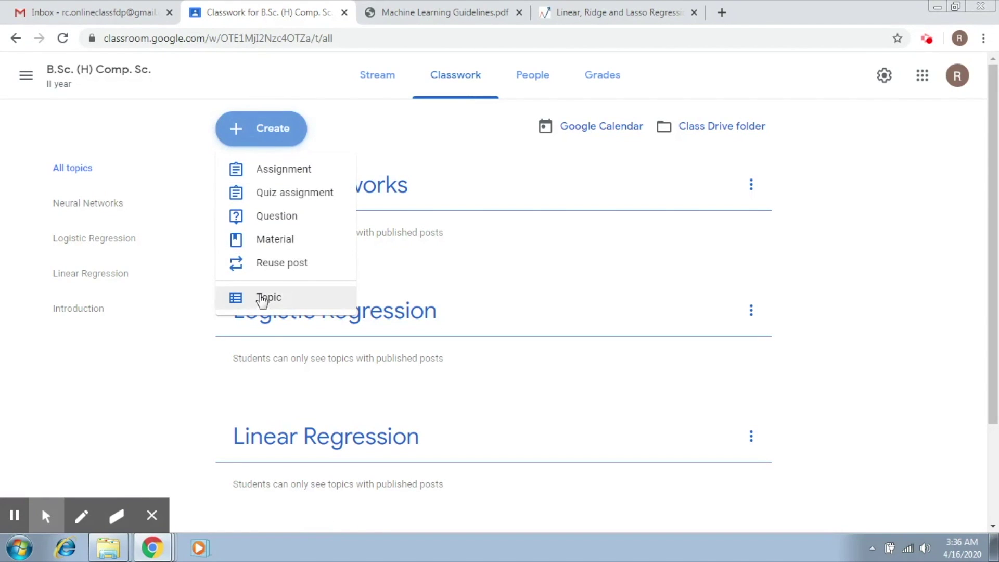
left_click(260, 301)
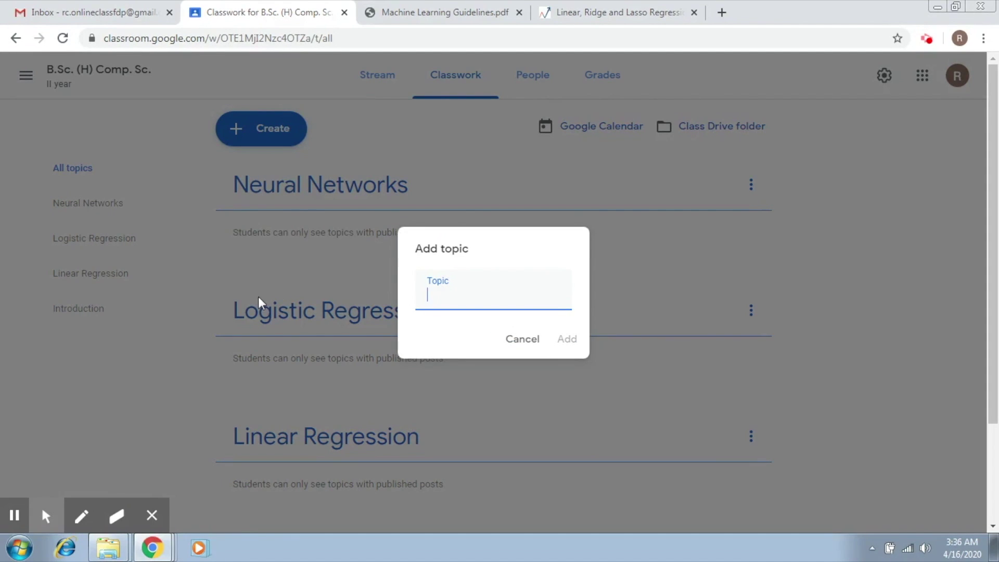
type("Regularization")
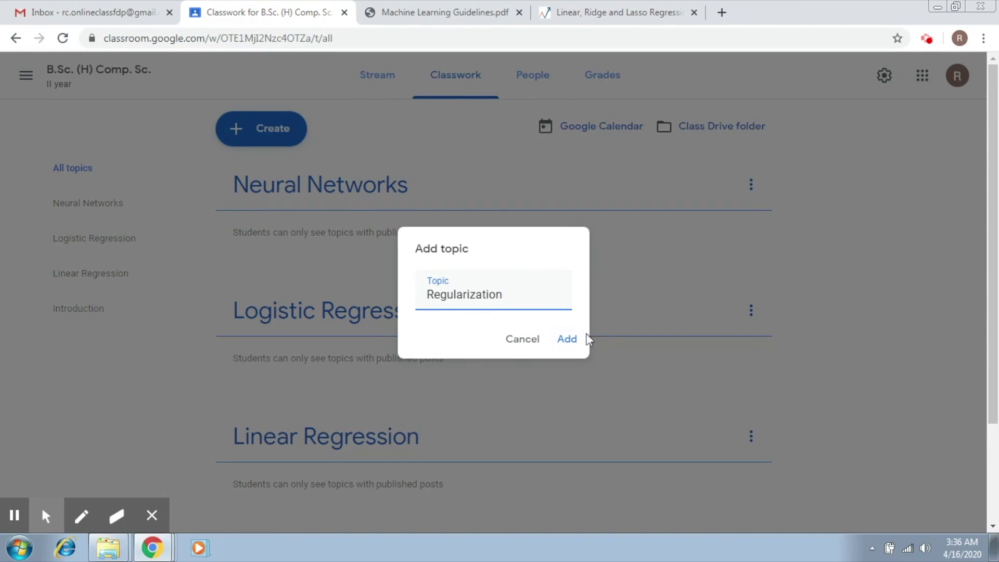
left_click(573, 340)
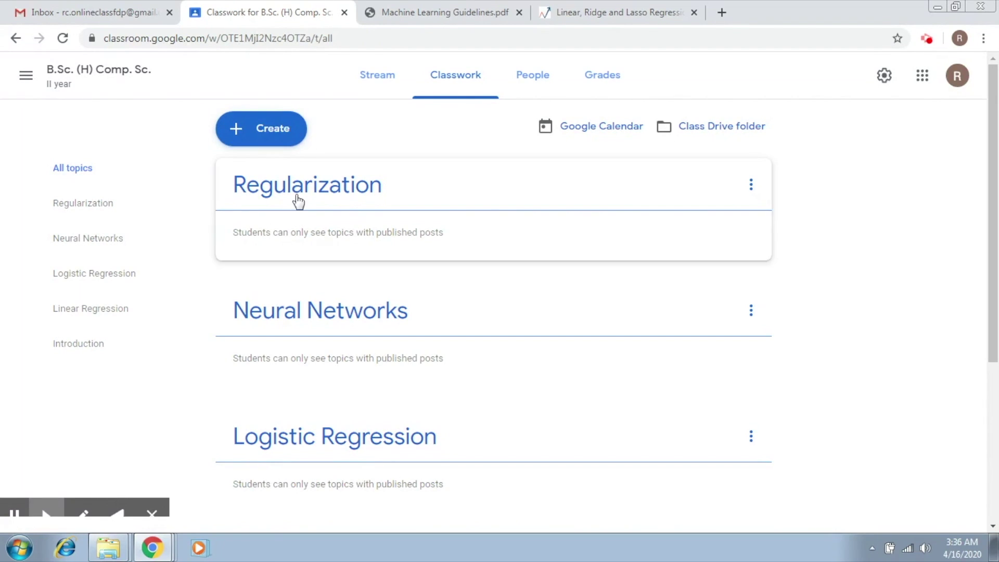
left_click(243, 132)
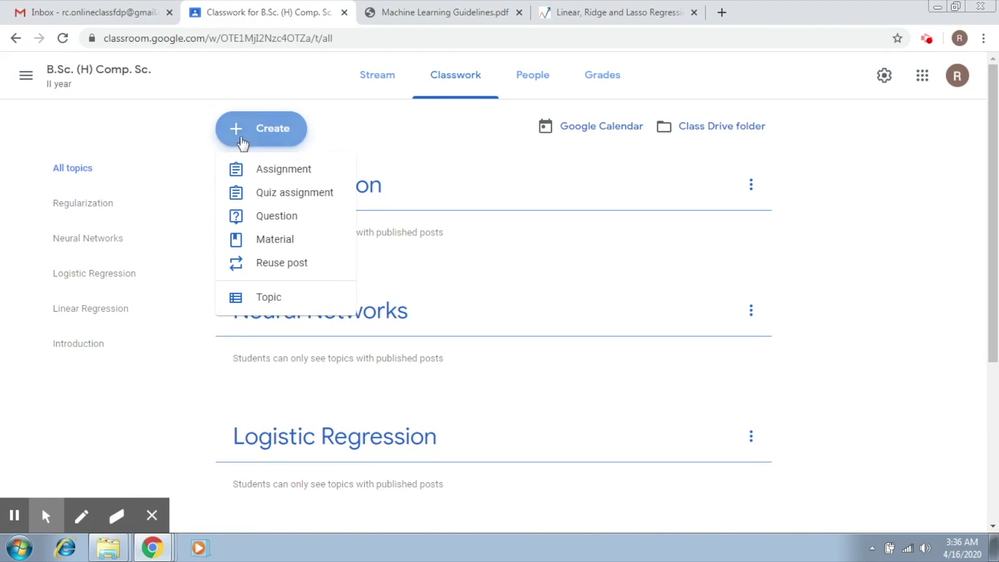
Start a new Material titled 'Introduction to Regularization', correcting the title typo.
left_click(284, 241)
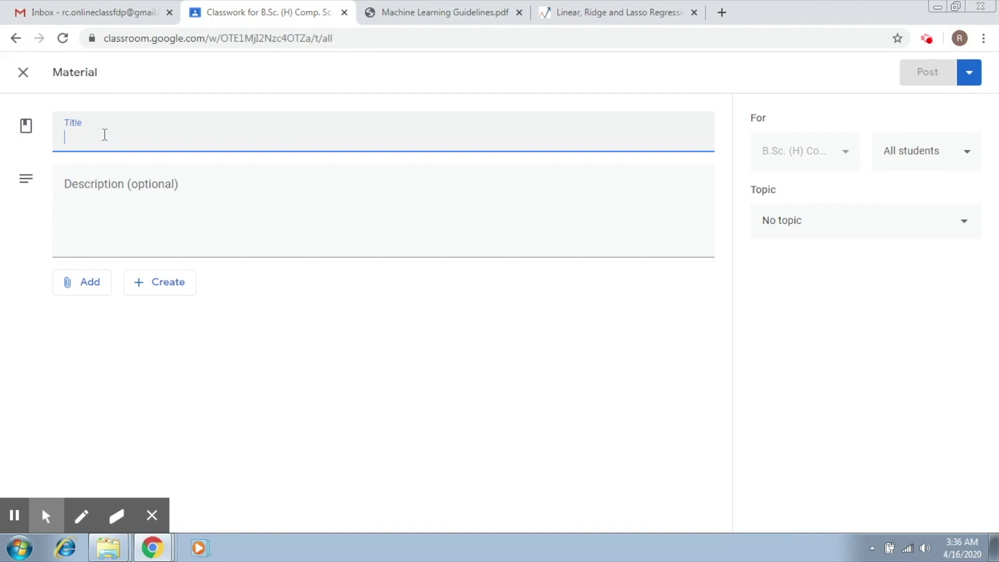
type("Introduct")
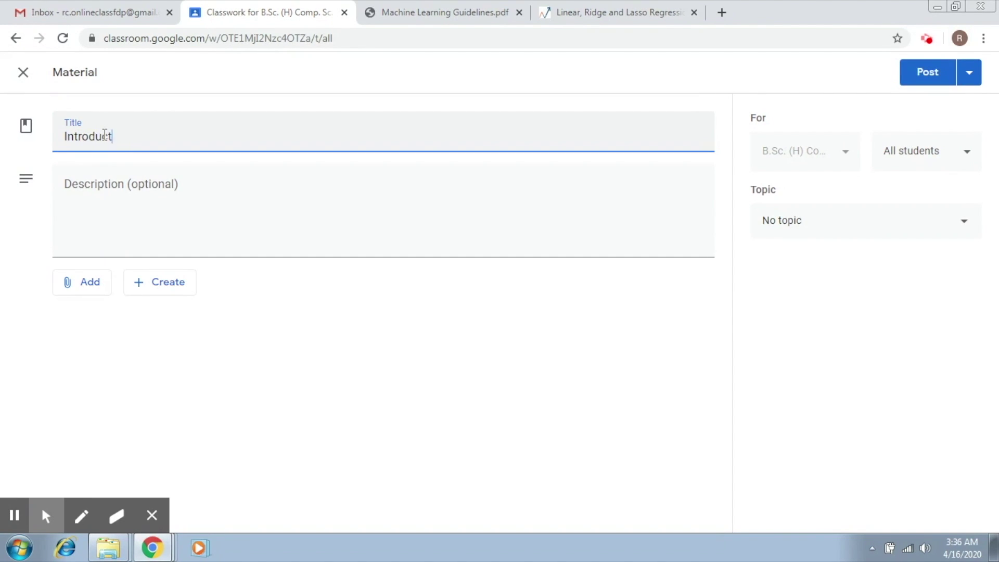
type("iion to Regu")
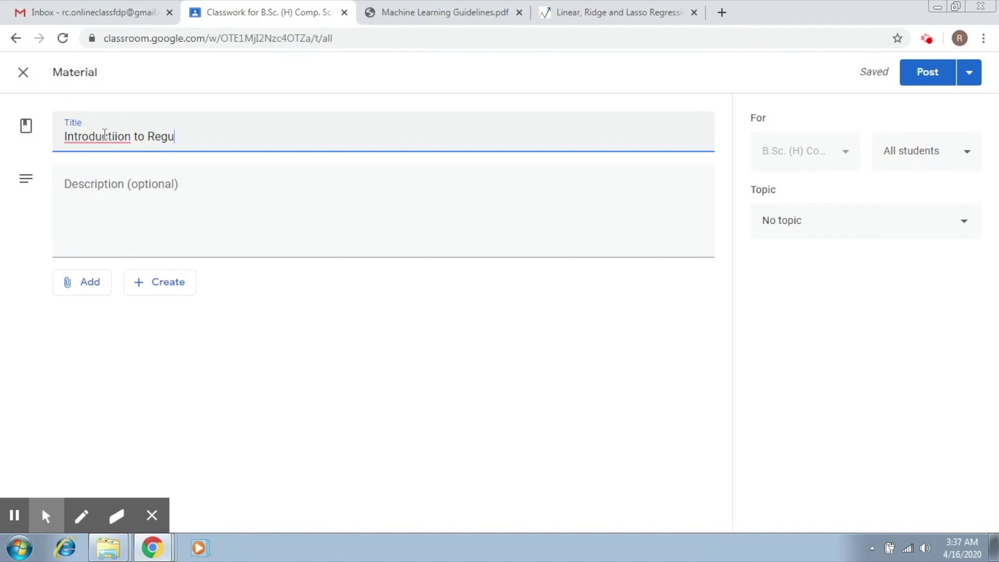
type("larization")
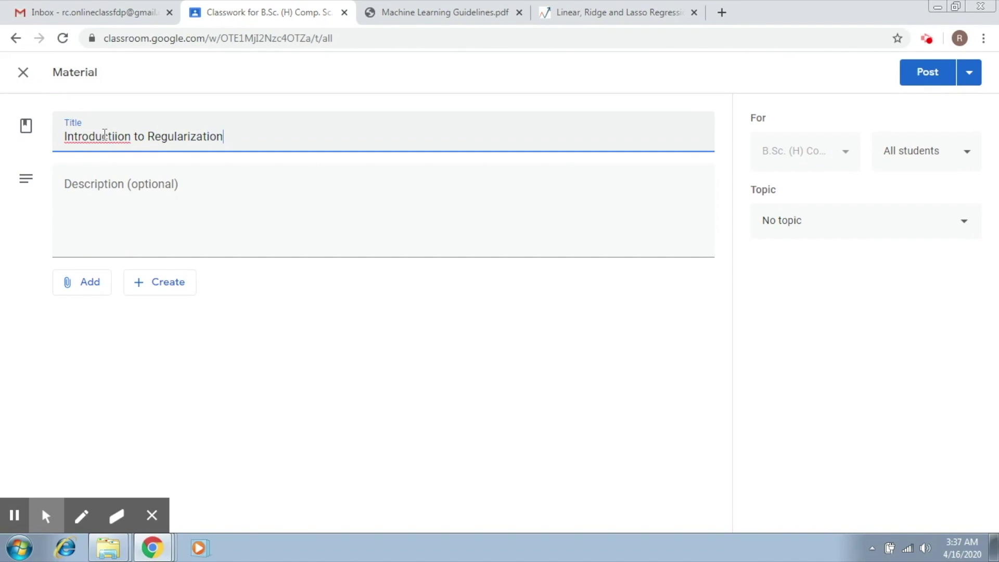
left_click(120, 137)
key("BackSpace")
Write the description 'This material corresponds to the basics of regularization'.
left_click(115, 184)
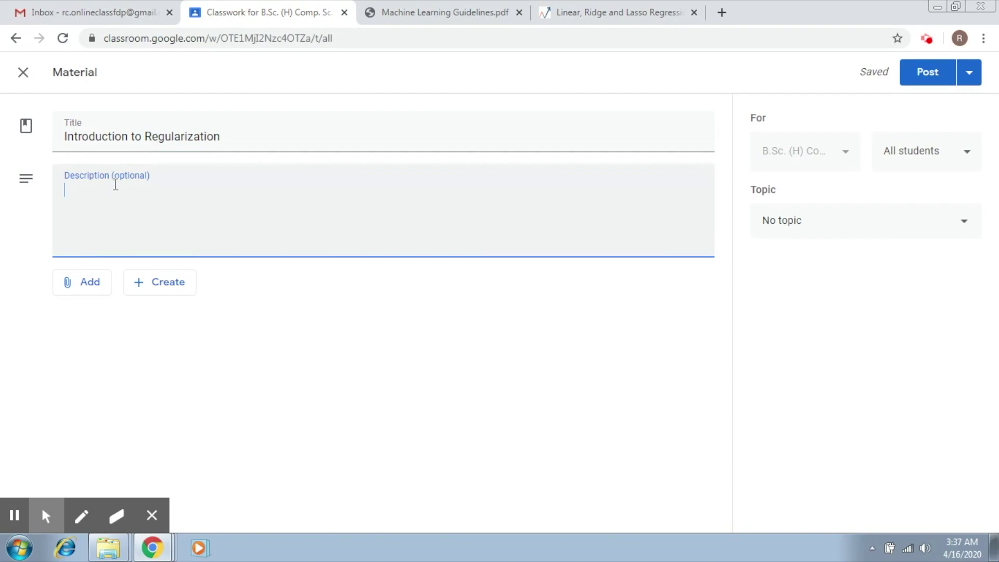
type("This material correspo")
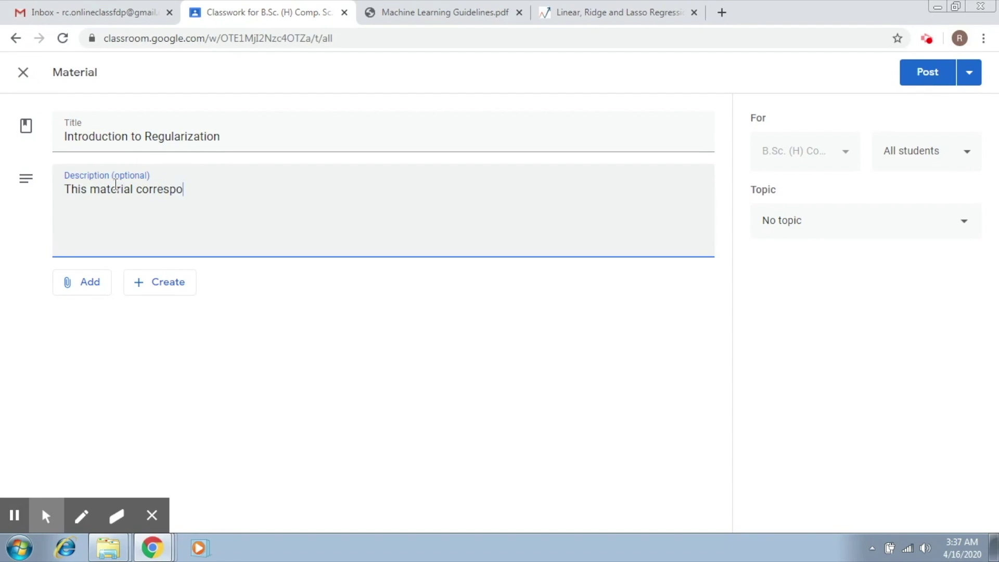
type("nds to the basic")
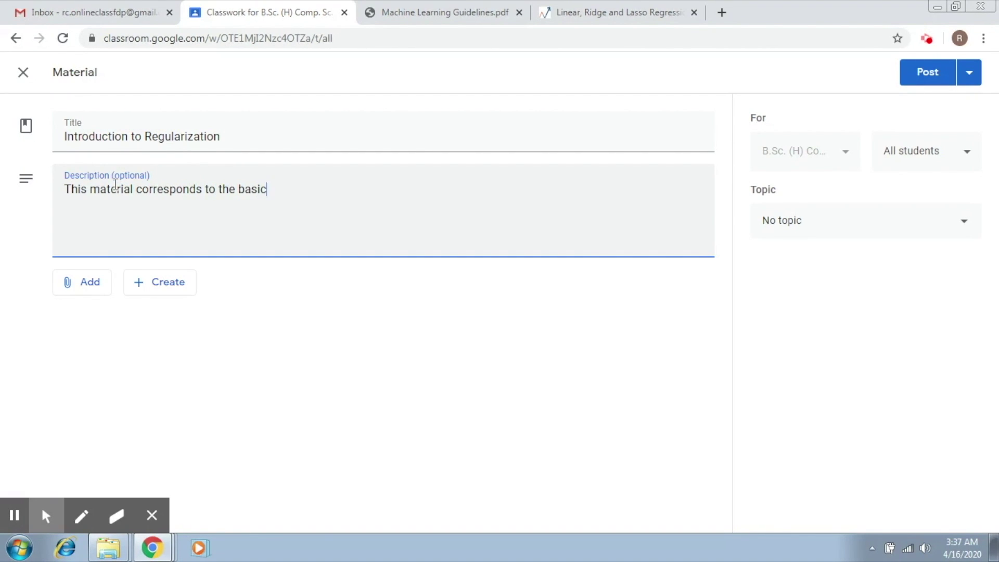
type("s of regularization")
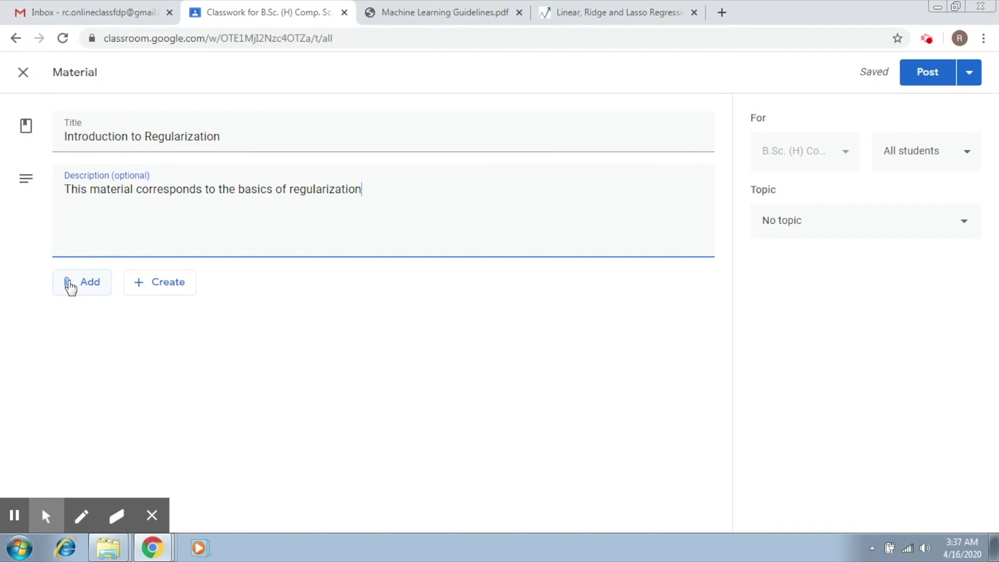
Bring up the Add attachment menu below the material's description.
left_click(71, 288)
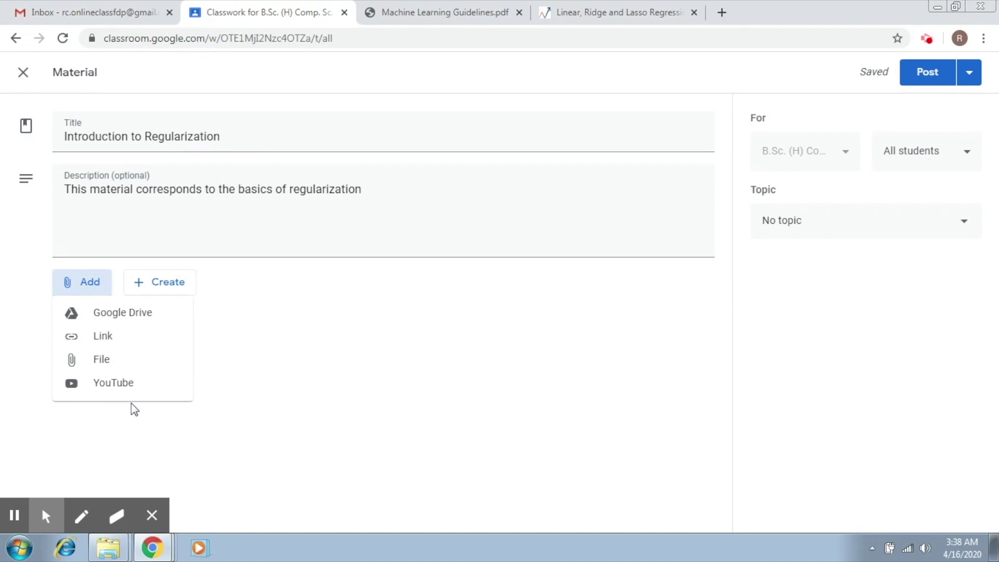
Attach regularization1.pptx from Google Drive's Recent files to the material.
left_click(141, 317)
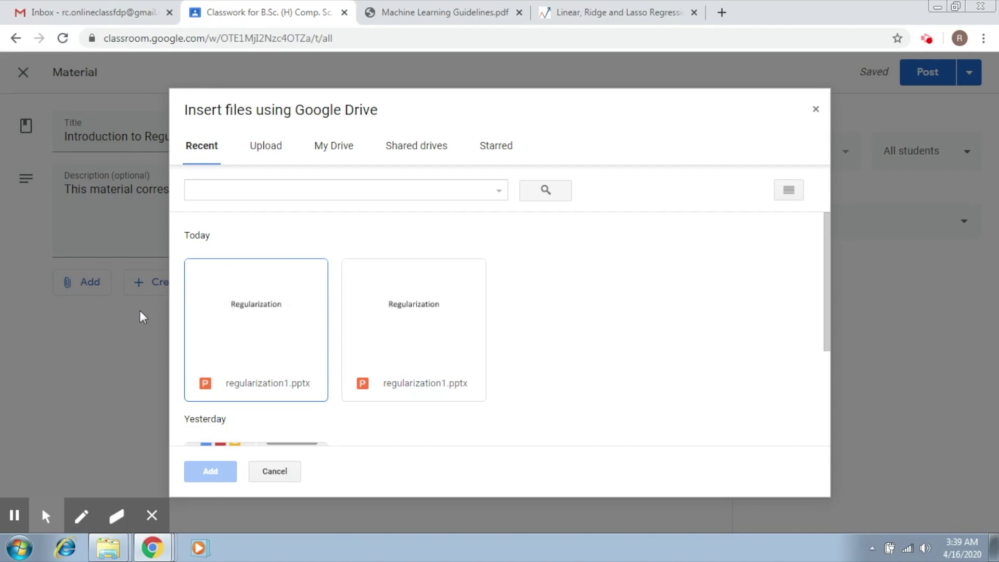
left_click(274, 345)
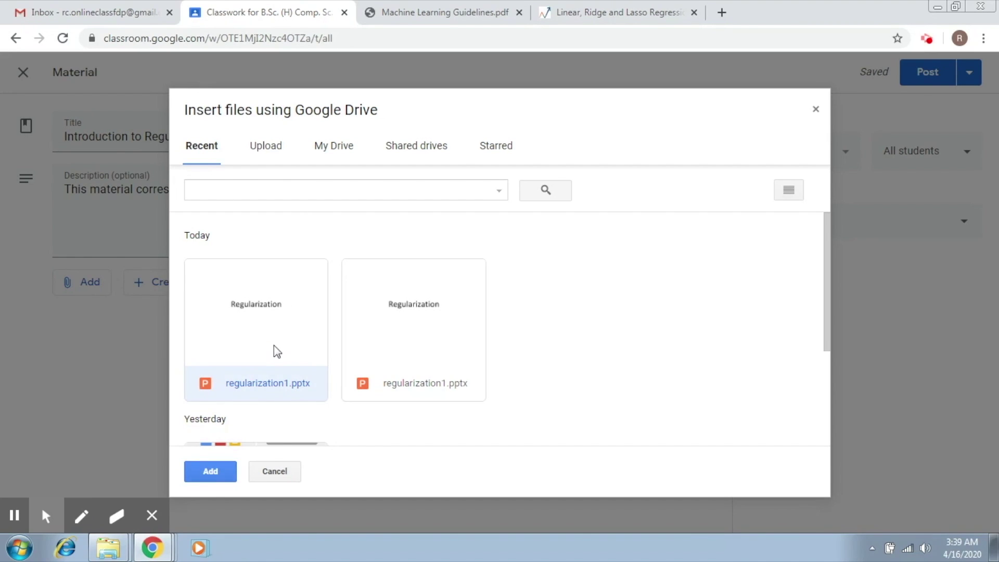
left_click(211, 471)
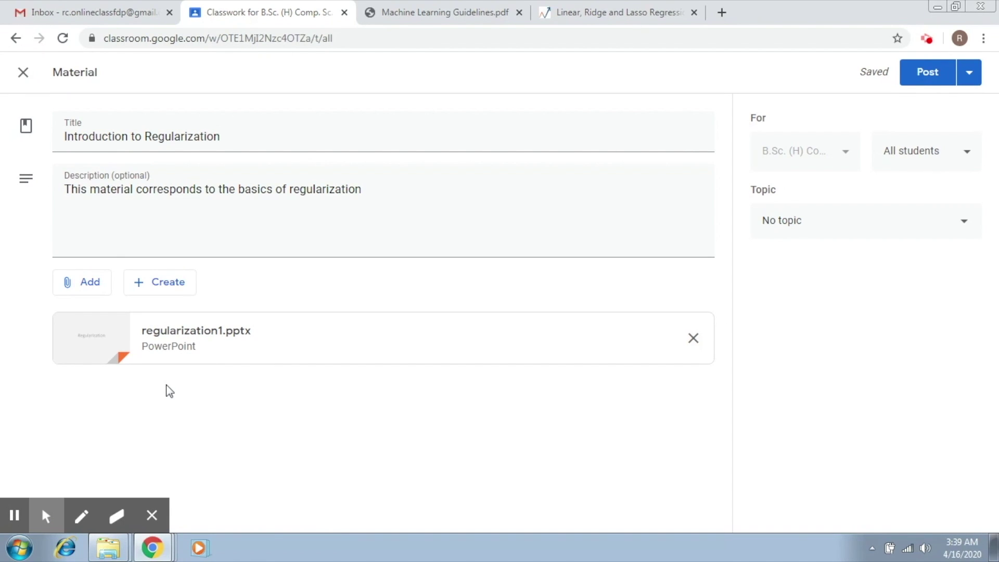
Attach the Analytics Vidhya article on Linear, Ridge and Lasso Regression as a web link.
left_click(97, 289)
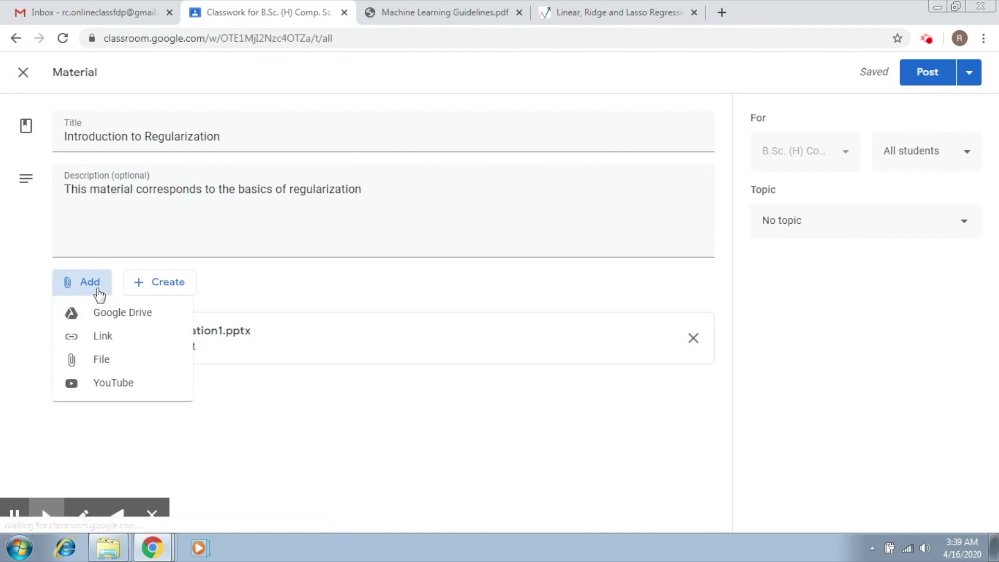
left_click(103, 335)
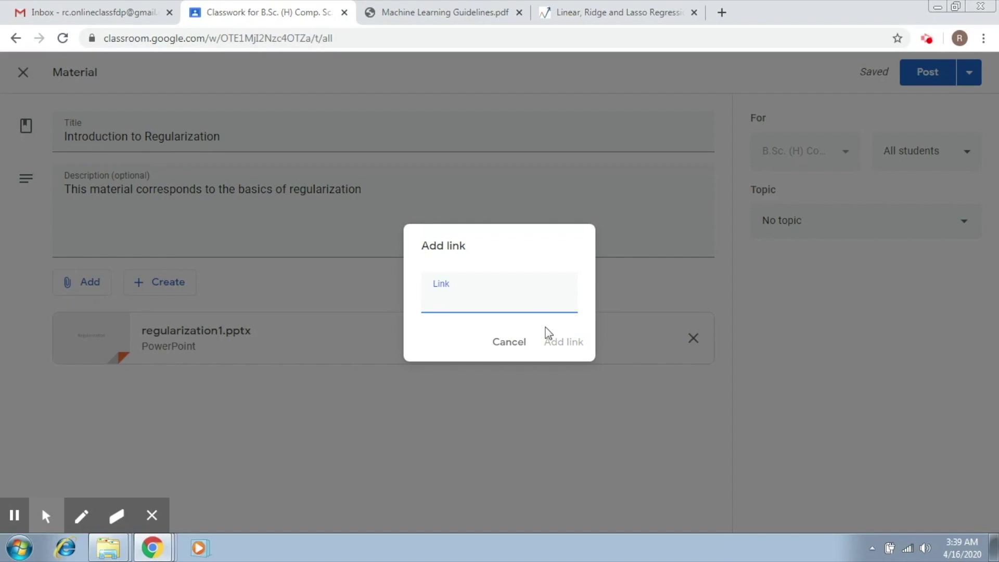
left_click(648, 6)
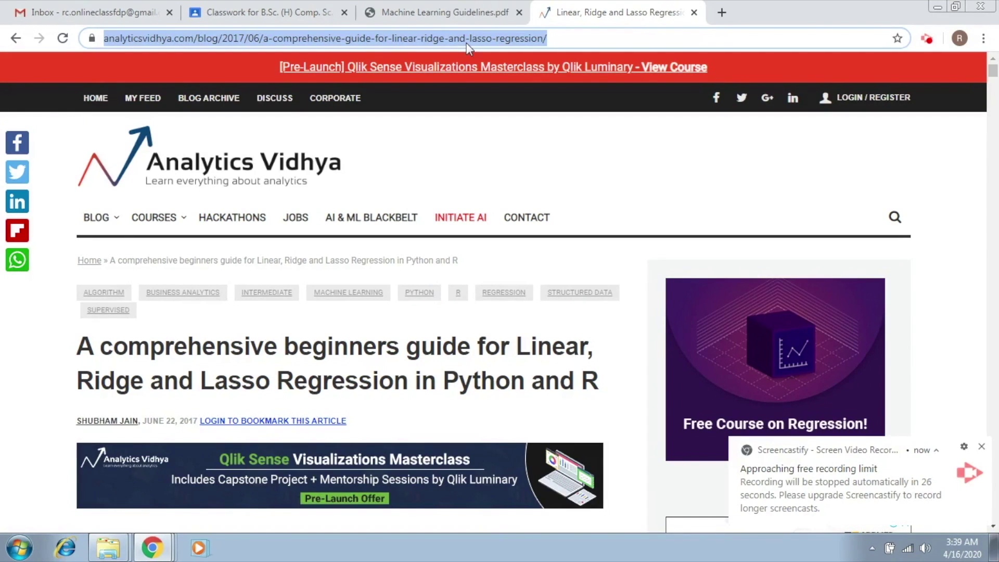
left_click(297, 8)
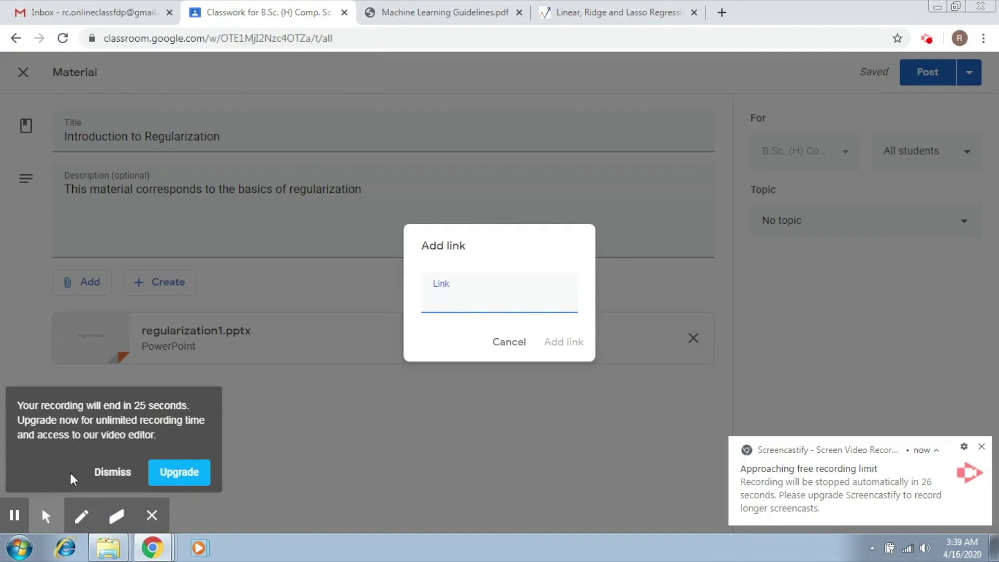
left_click(104, 475)
left_click(451, 299)
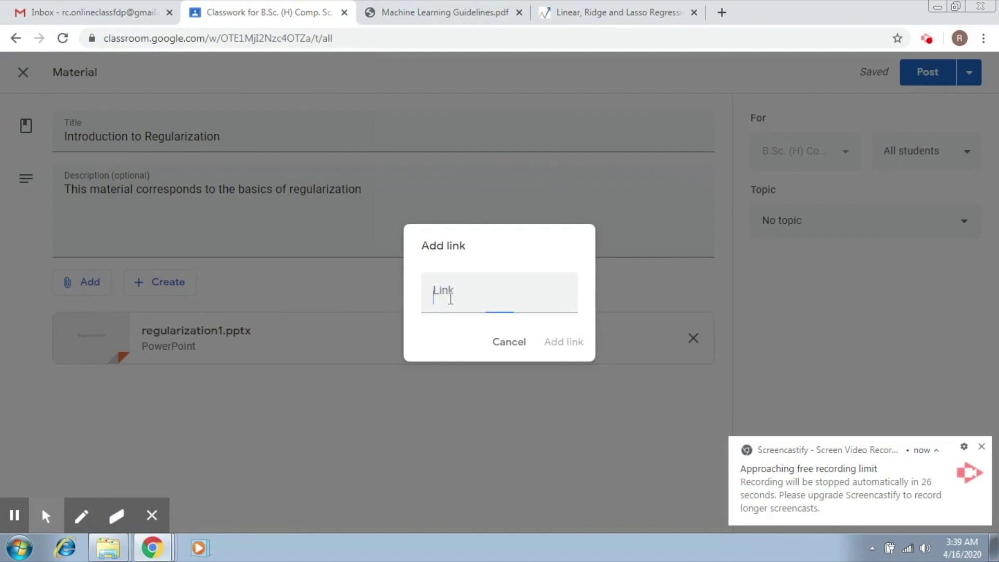
key("ctrl+v")
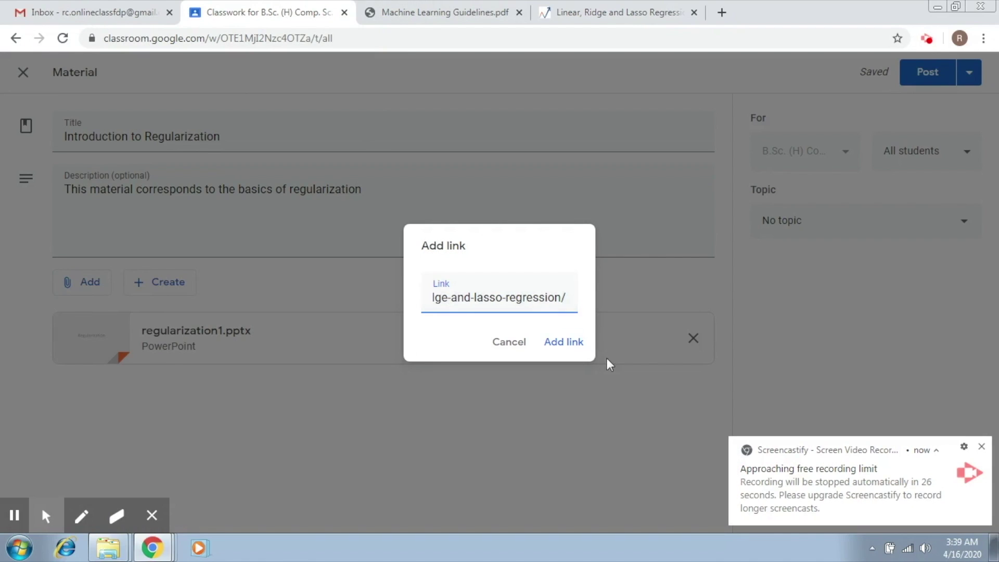
left_click(583, 350)
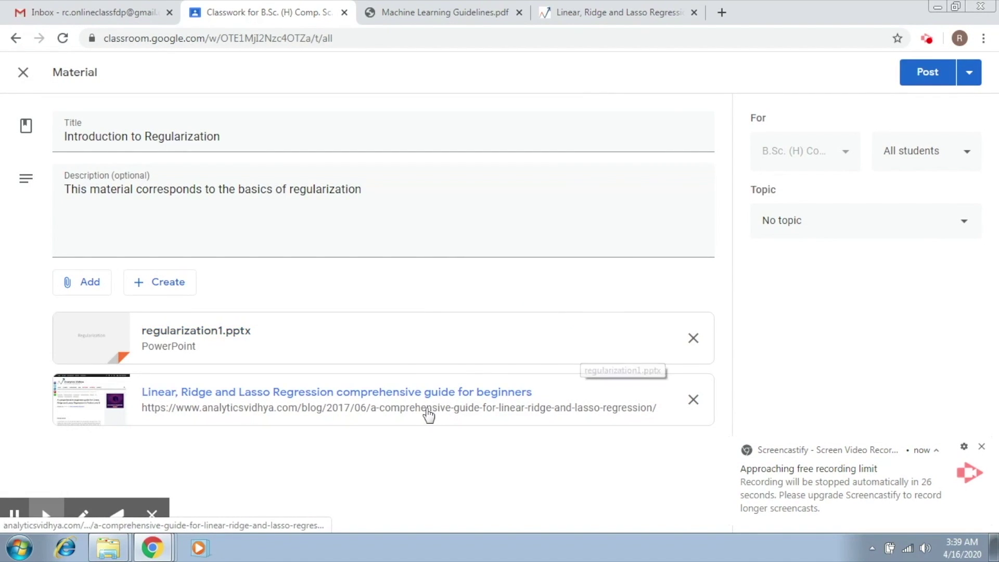
left_click(97, 295)
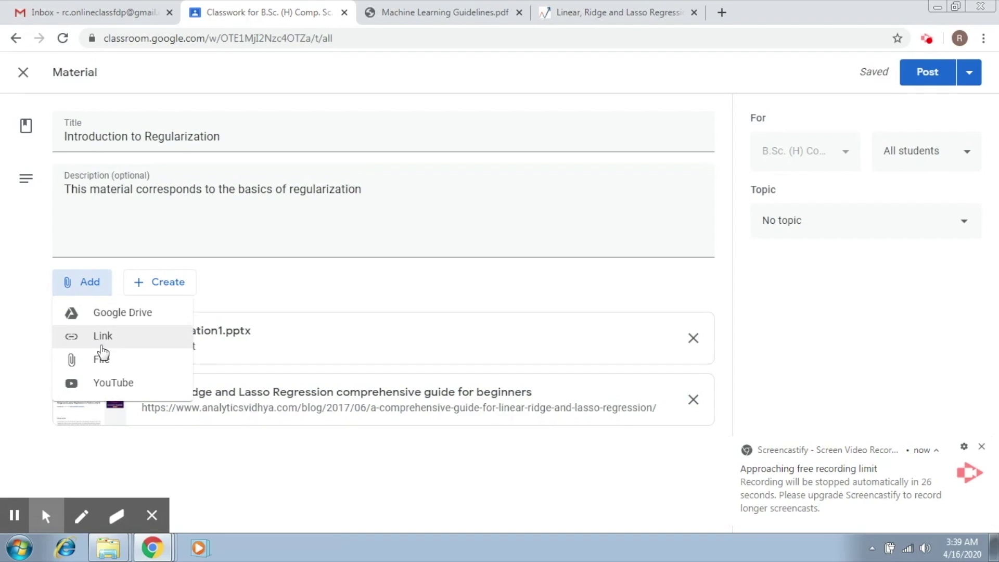
left_click(176, 449)
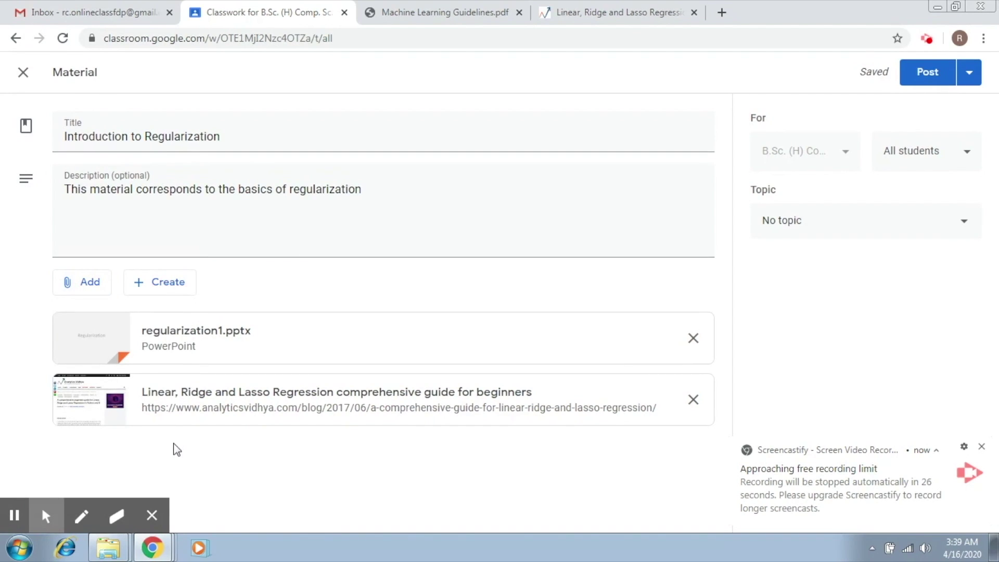